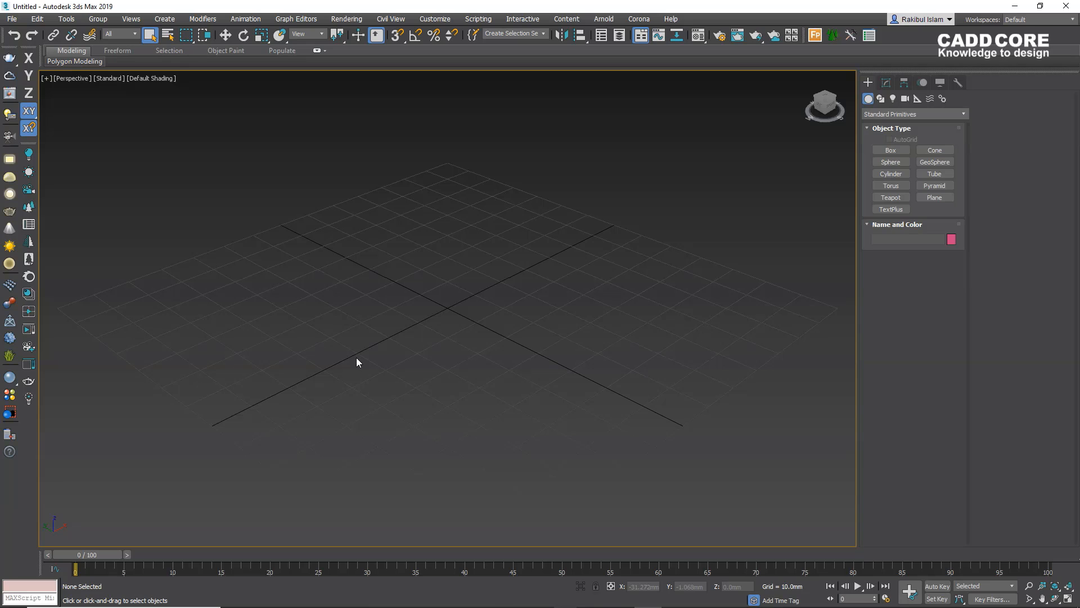
# - Search all actions for "box" and create a box about 64 mm long, 80 mm wide and 40 mm high on the grid
pyautogui.press('x')
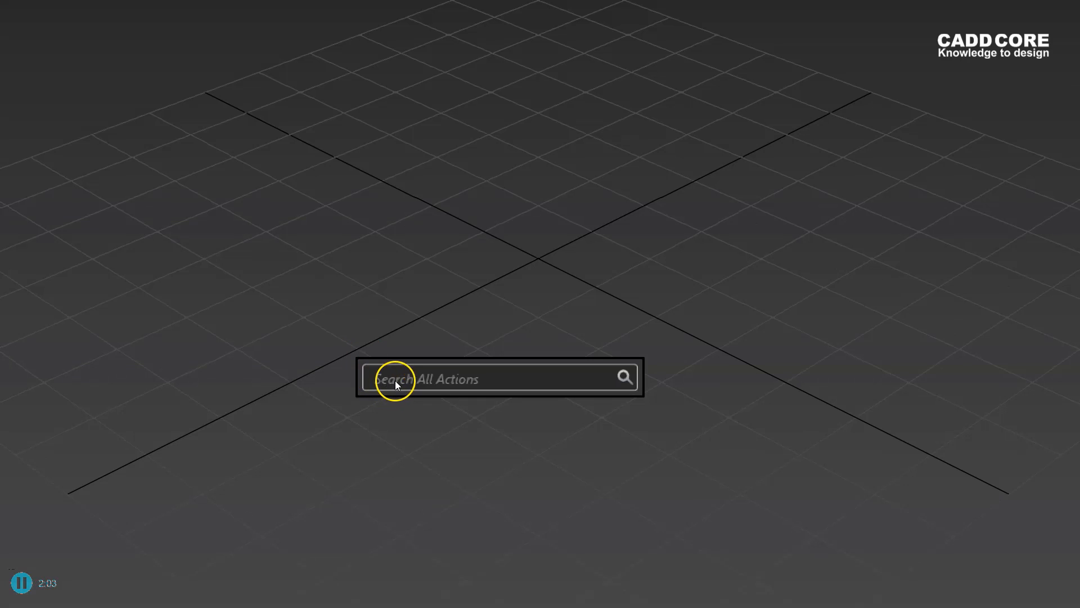
pyautogui.click(430, 367)
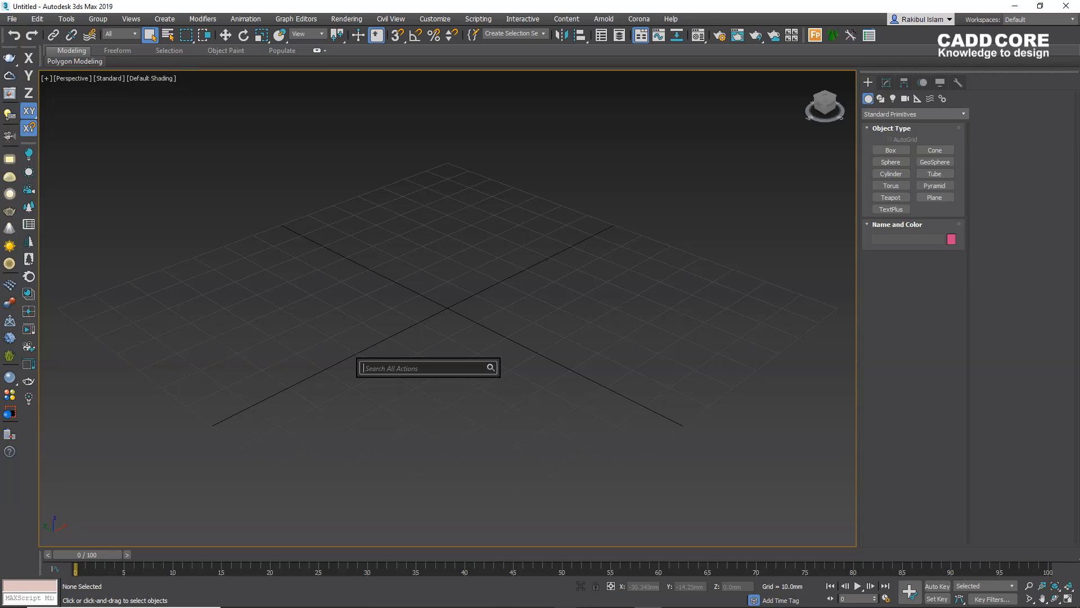
pyautogui.write('box')
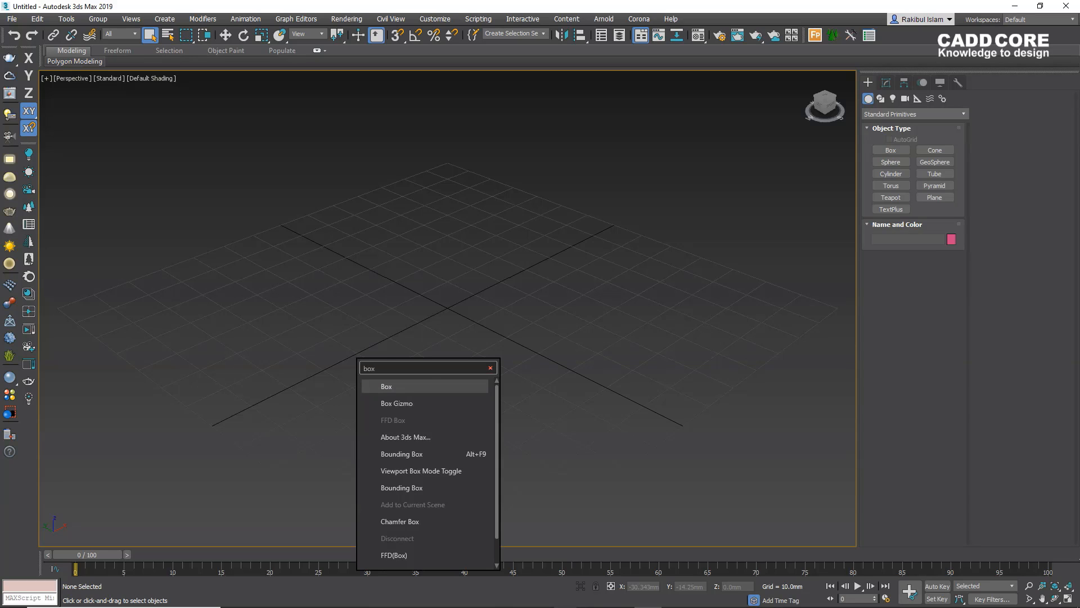
pyautogui.press('Return')
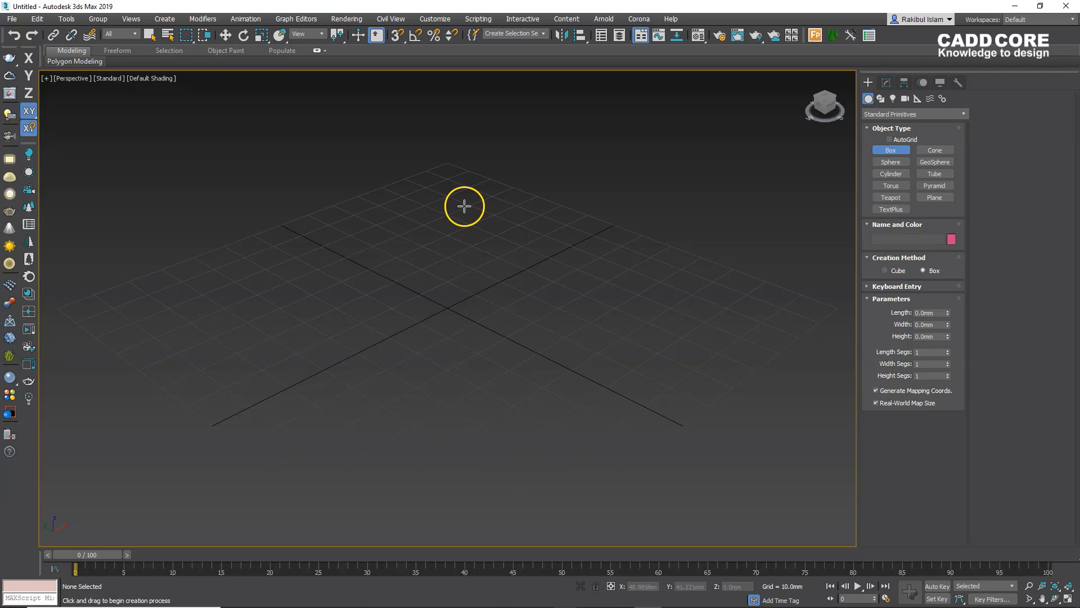
pyautogui.moveTo(464, 207); pyautogui.dragTo(420, 394)
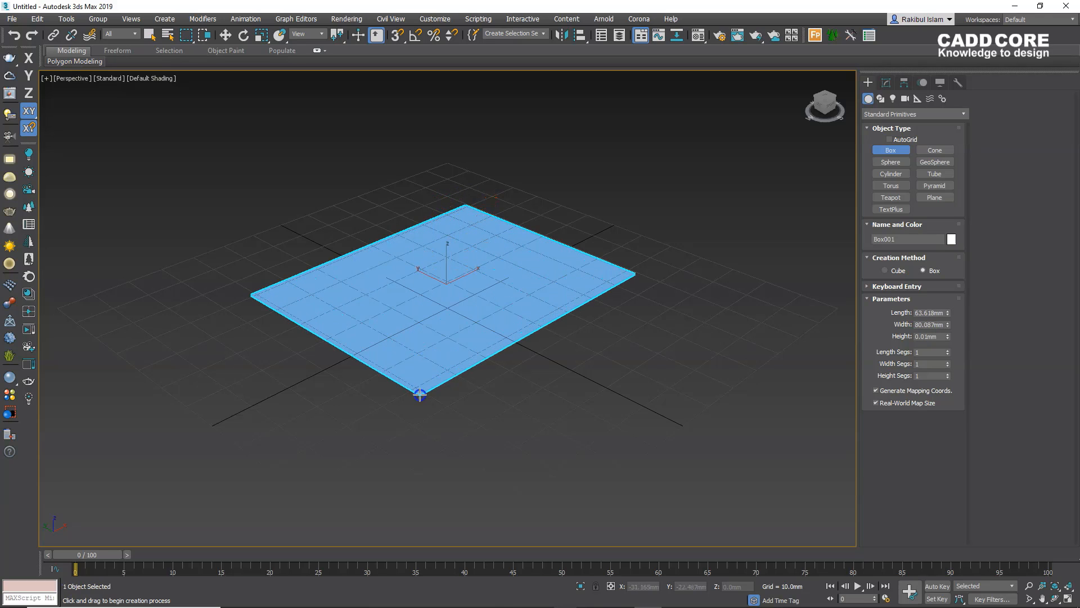
pyautogui.click(441, 266)
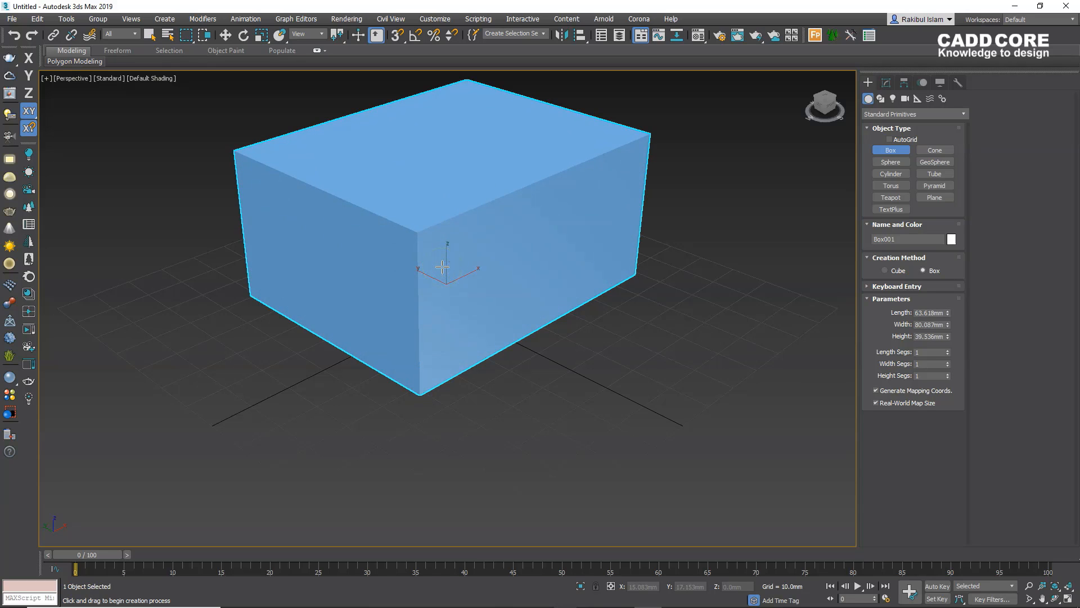
pyautogui.rightClick(543, 349)
pyautogui.scroll(-5, 548, 348)
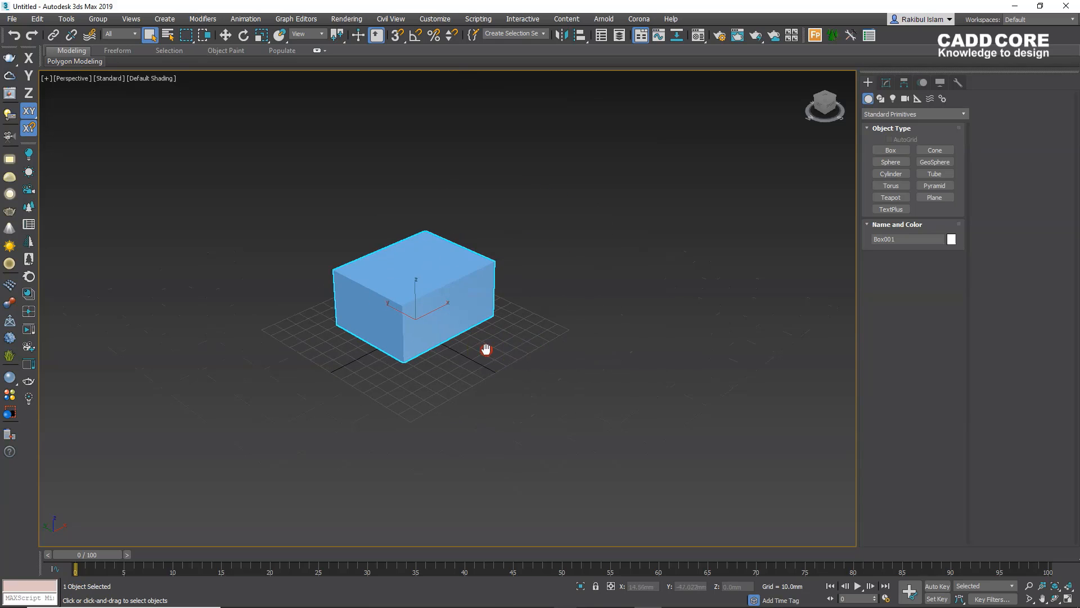
# - Search all actions for "cy" and create a cylinder beside the box, about 34 mm in radius and 84 mm high
pyautogui.press('x')
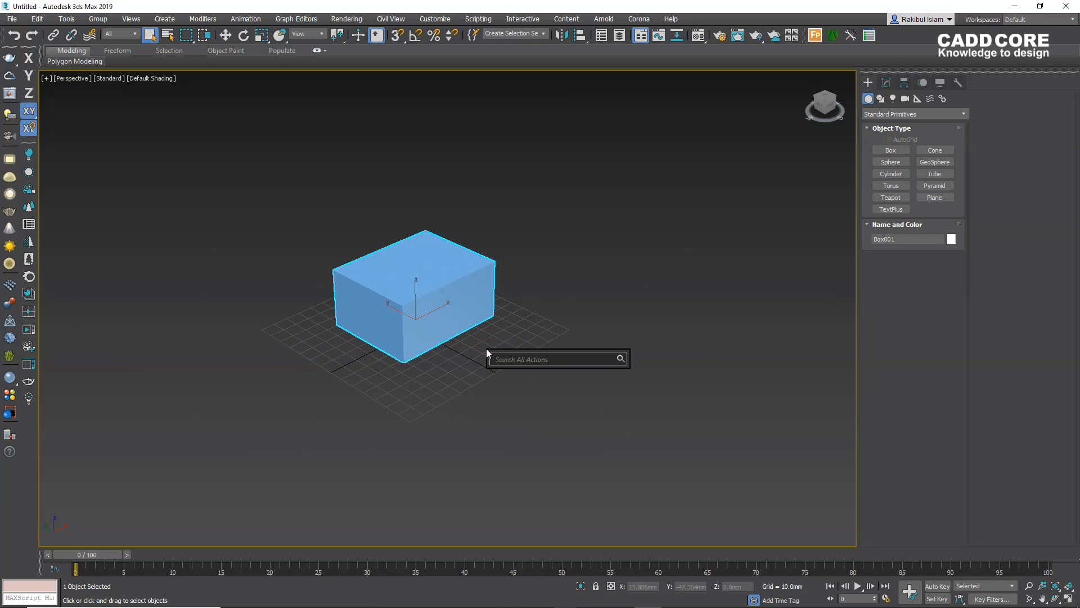
pyautogui.write('cy')
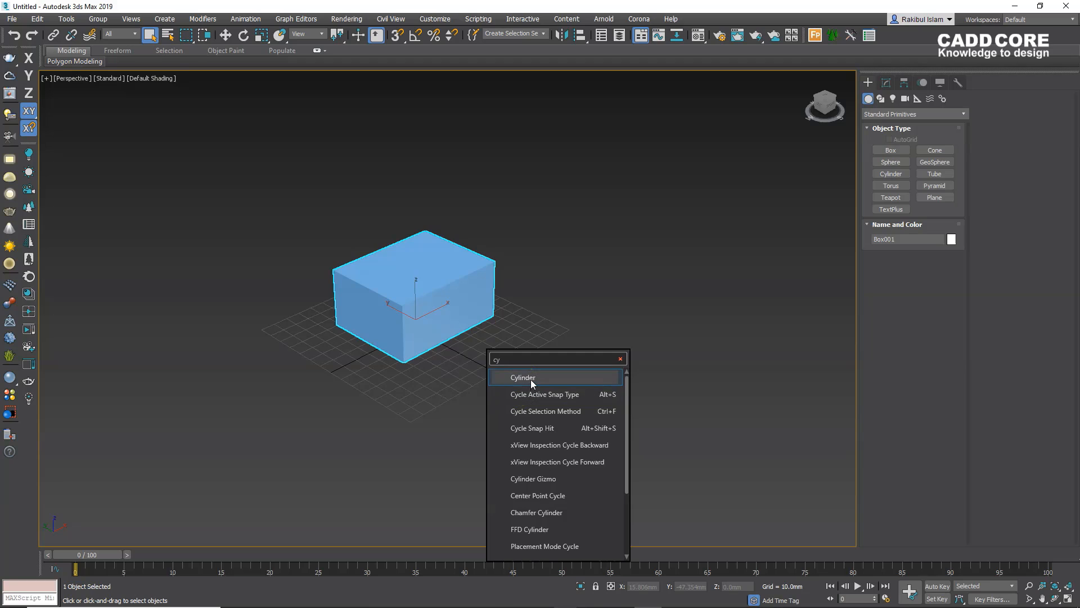
pyautogui.click(531, 383)
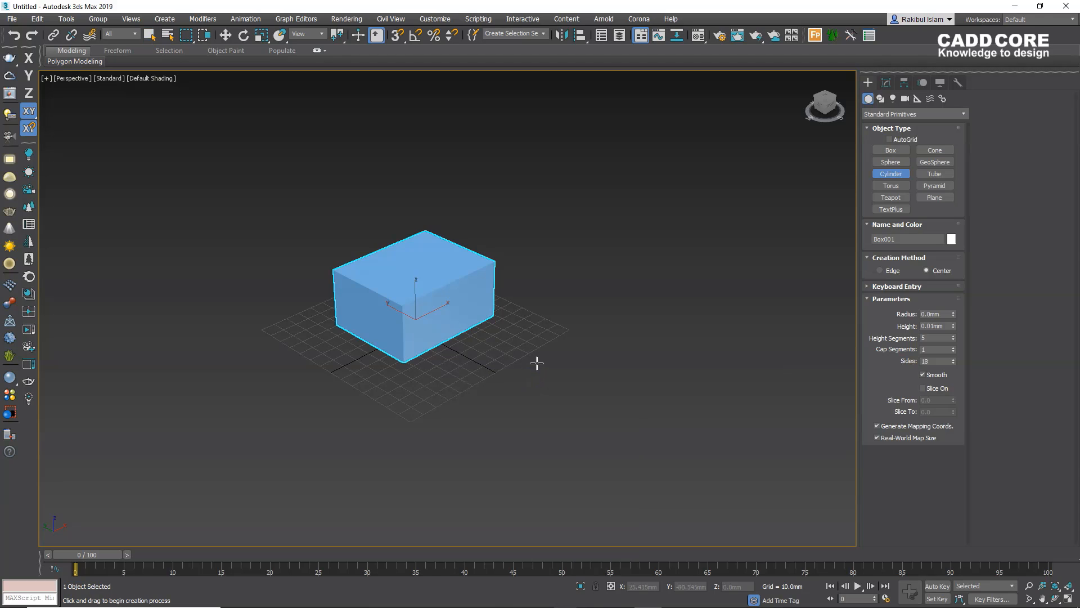
pyautogui.click(611, 346)
pyautogui.moveTo(611, 345); pyautogui.dragTo(595, 362)
pyautogui.click(607, 231)
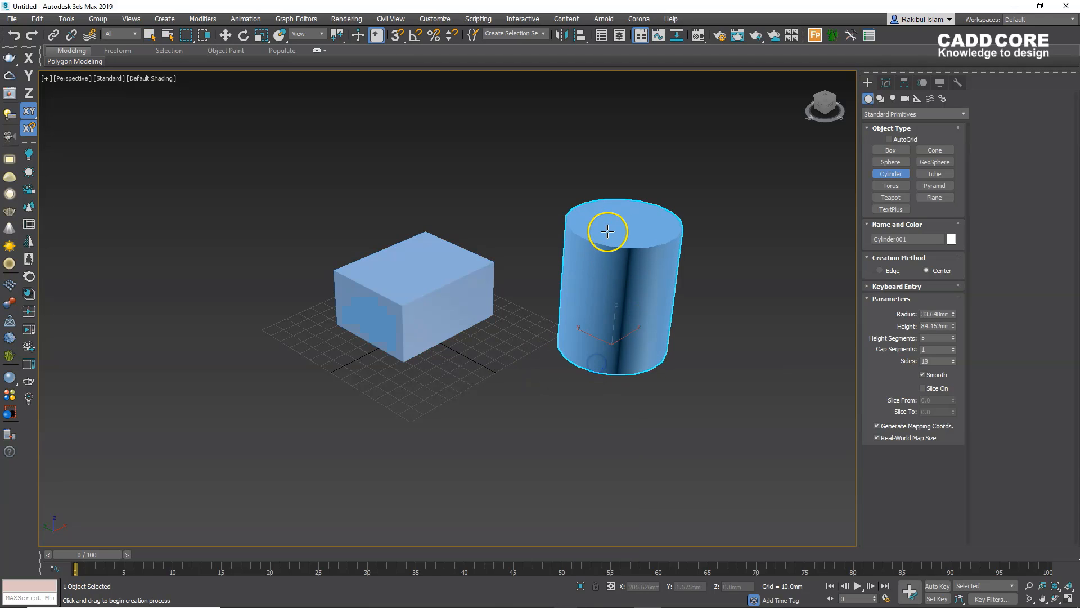
pyautogui.rightClick(535, 371)
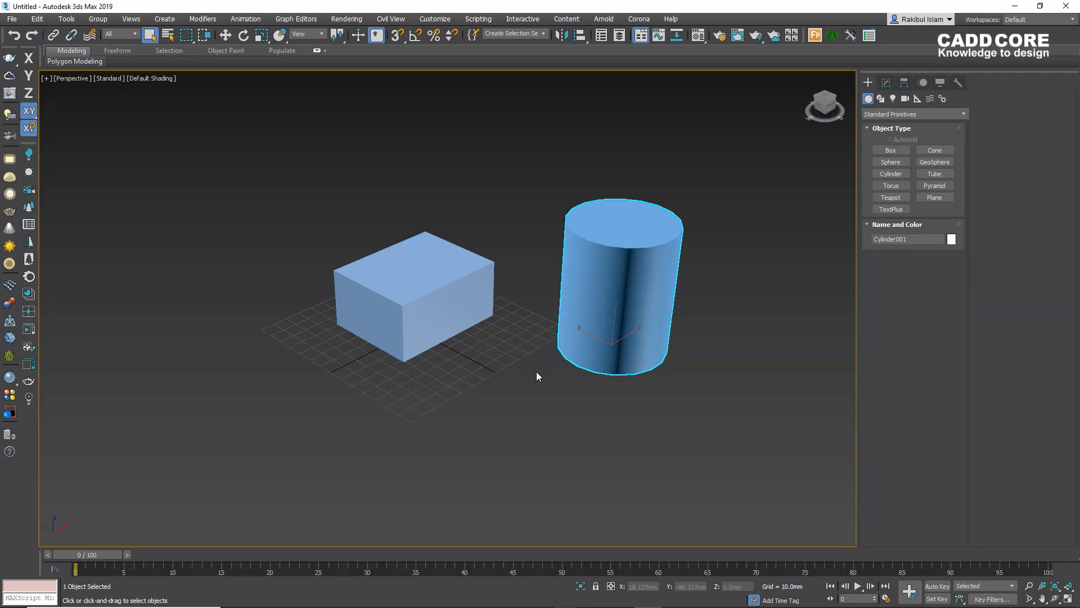
# - Search all actions for "edit poly" and apply the Edit Poly modifier to the cylinder
pyautogui.press('x')
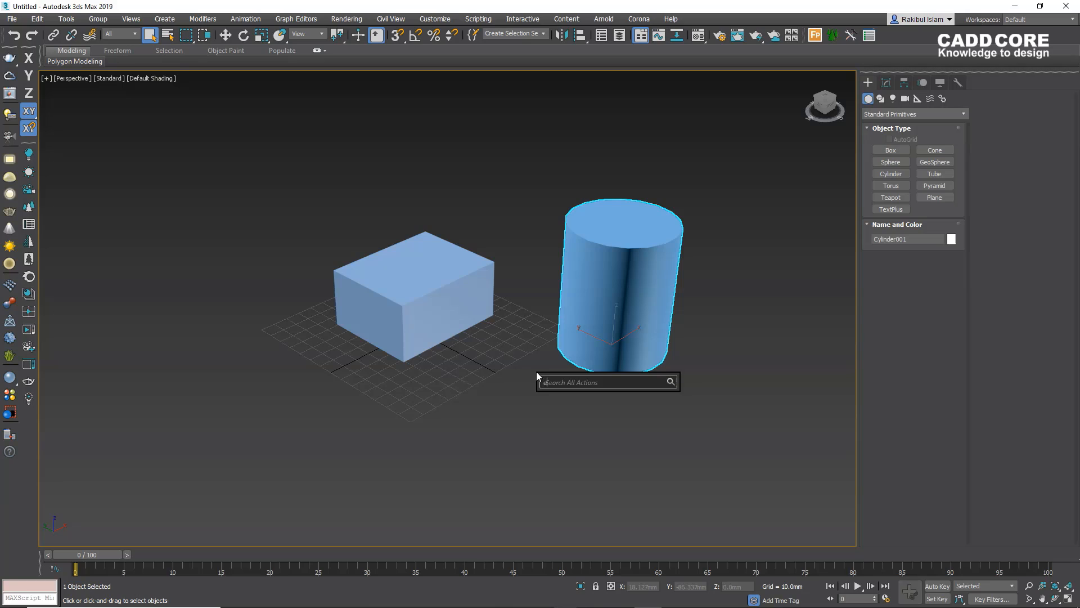
pyautogui.write('edit')
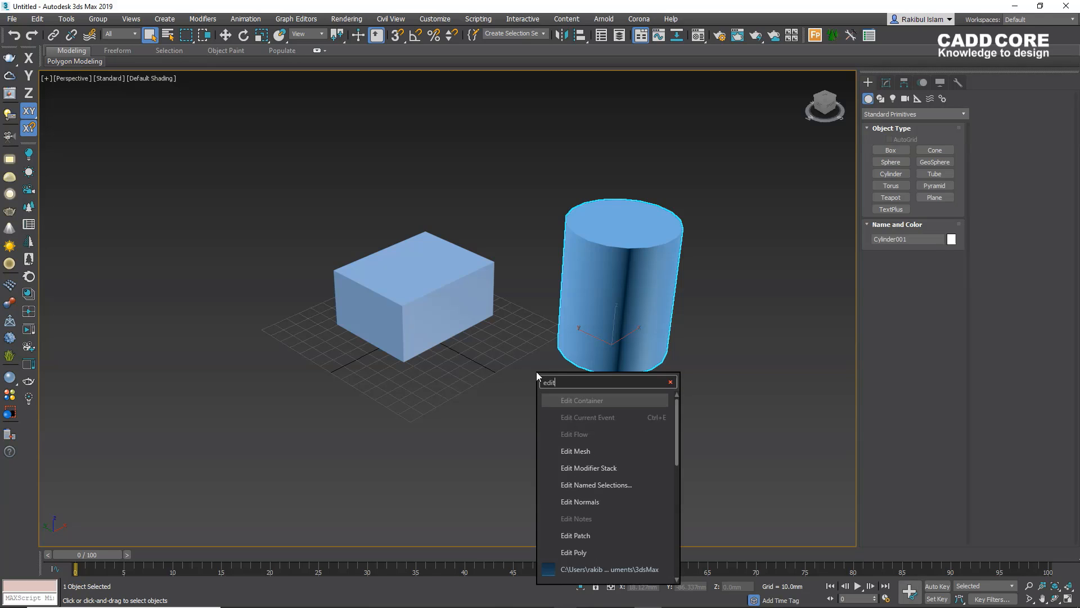
pyautogui.write(' poly')
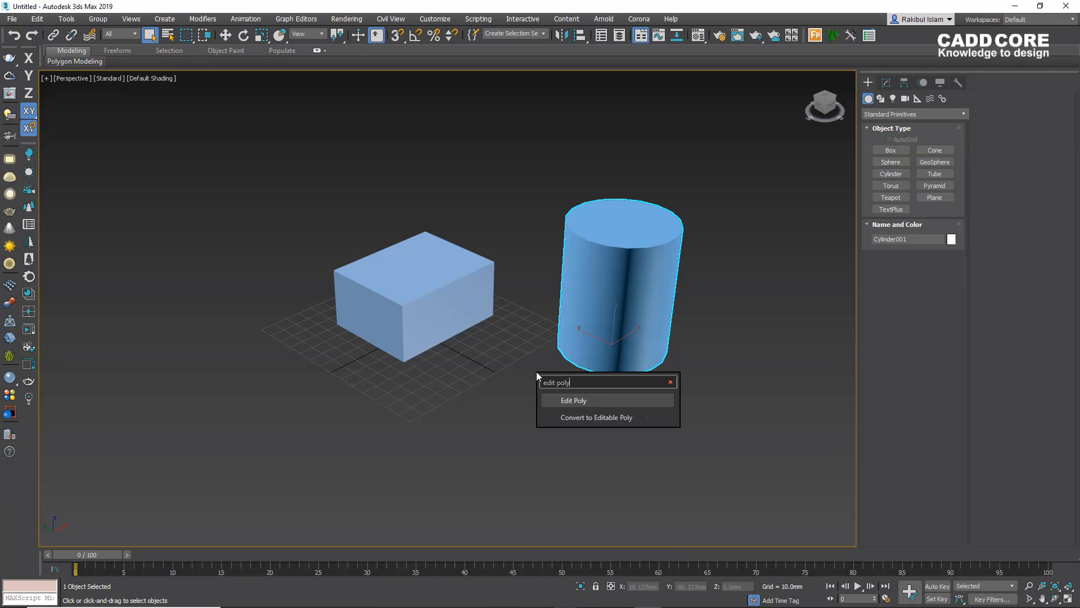
pyautogui.press('Return')
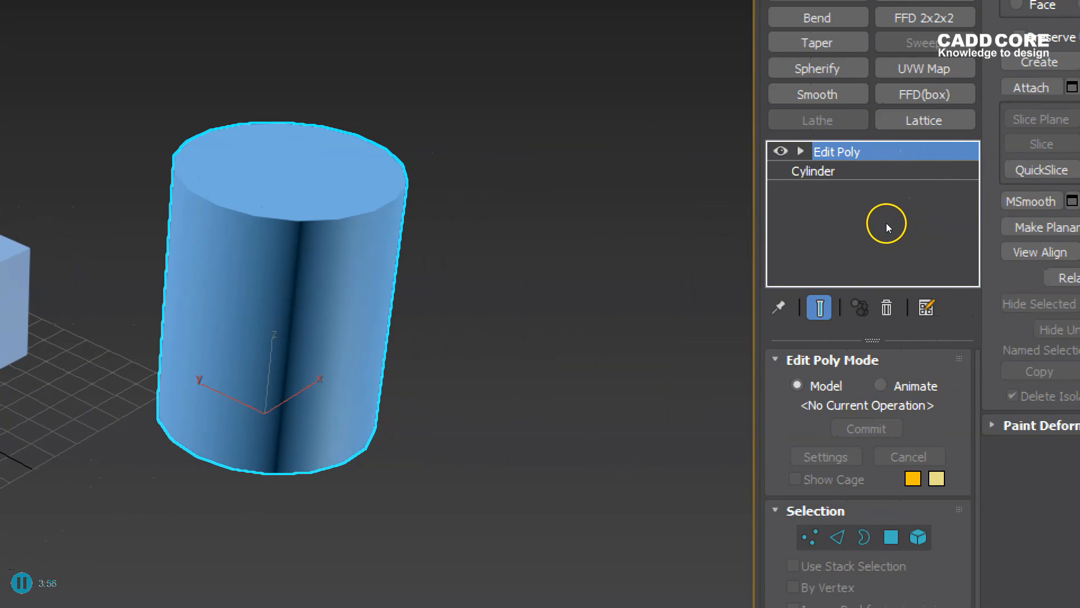
# - Examine the base Cylinder parameters in the modifier stack and return to the Edit Poly level
pyautogui.click(887, 223)
pyautogui.click(896, 217)
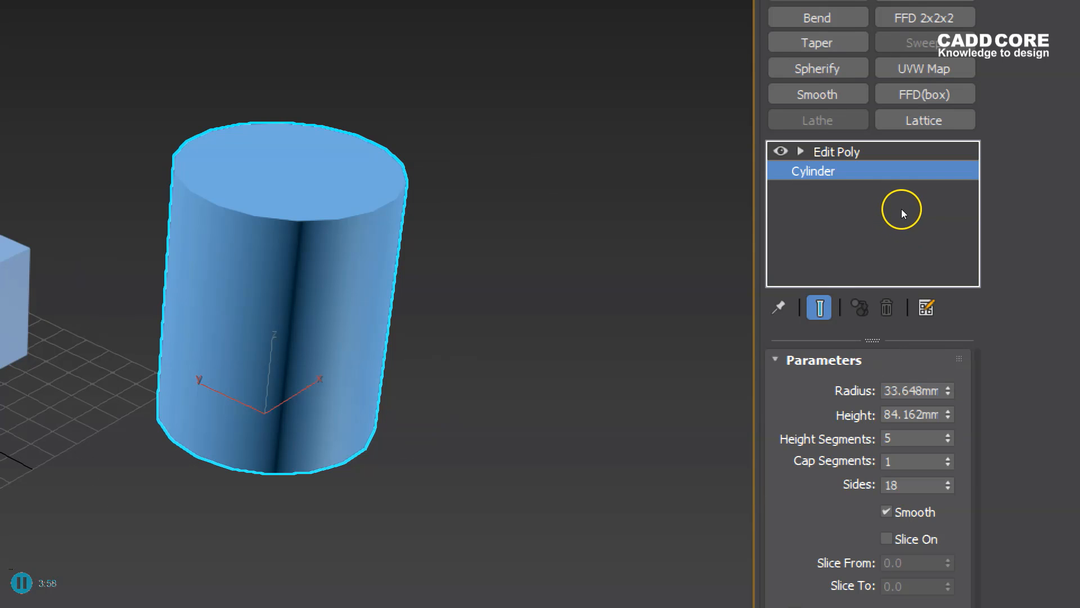
pyautogui.press('Up')
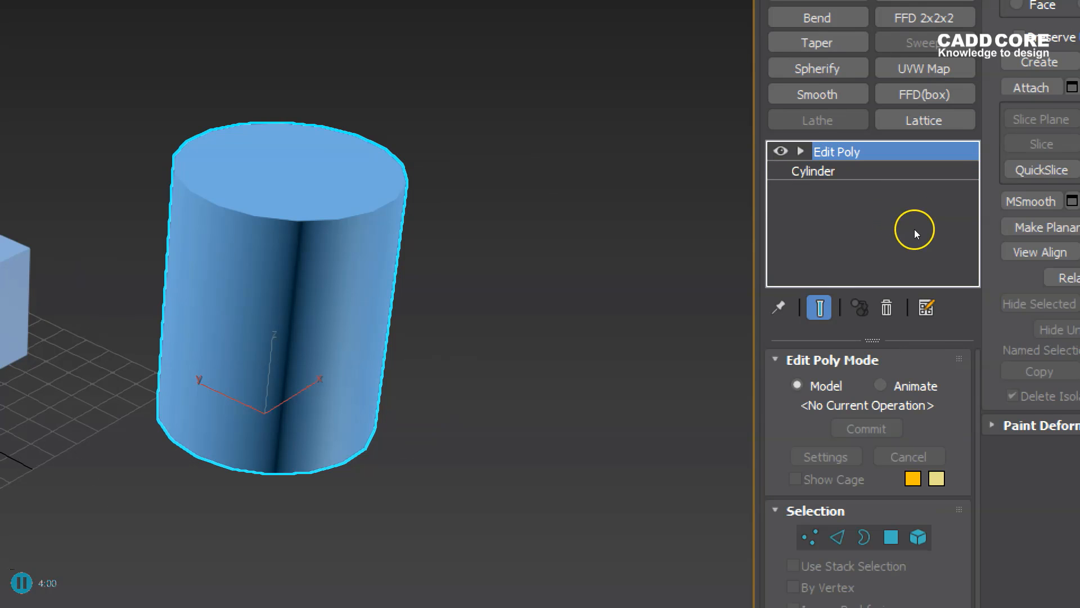
# - Enter polygon editing on the cylinder, select one polygon on its side near the top rim and display edged faces
pyautogui.press('4')
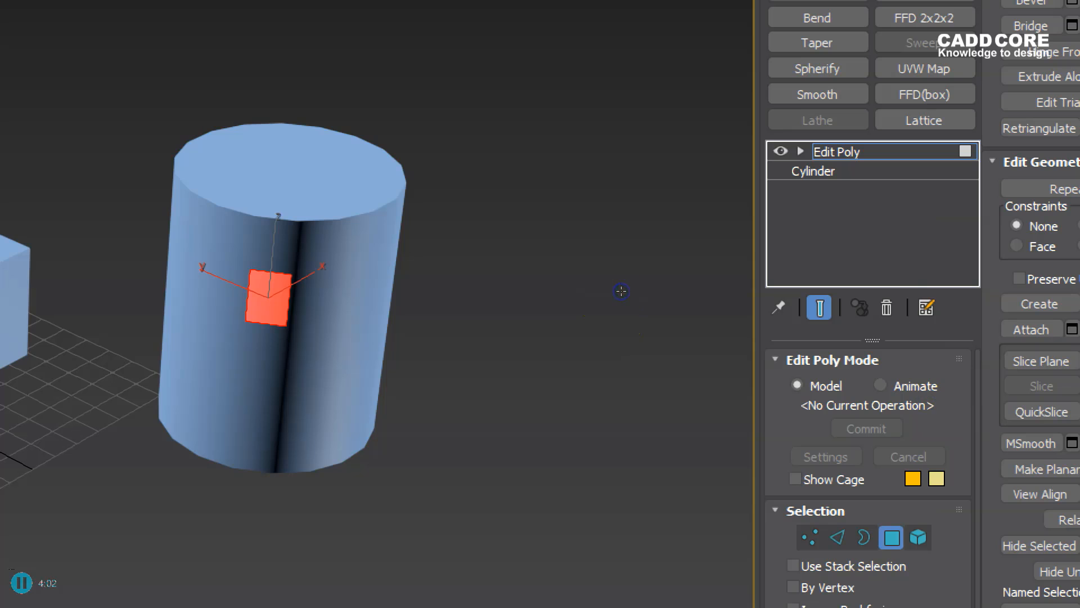
pyautogui.scroll(-3, 622, 291)
pyautogui.moveTo(623, 291)
pyautogui.keyDown('alt'); pyautogui.mouseDown(button='middle')
pyautogui.moveTo(646, 287)
pyautogui.moveTo(627, 281)
pyautogui.mouseUp(button='middle'); pyautogui.keyUp('alt')
pyautogui.hotkey('ctrl', 'z')
pyautogui.press('F4')
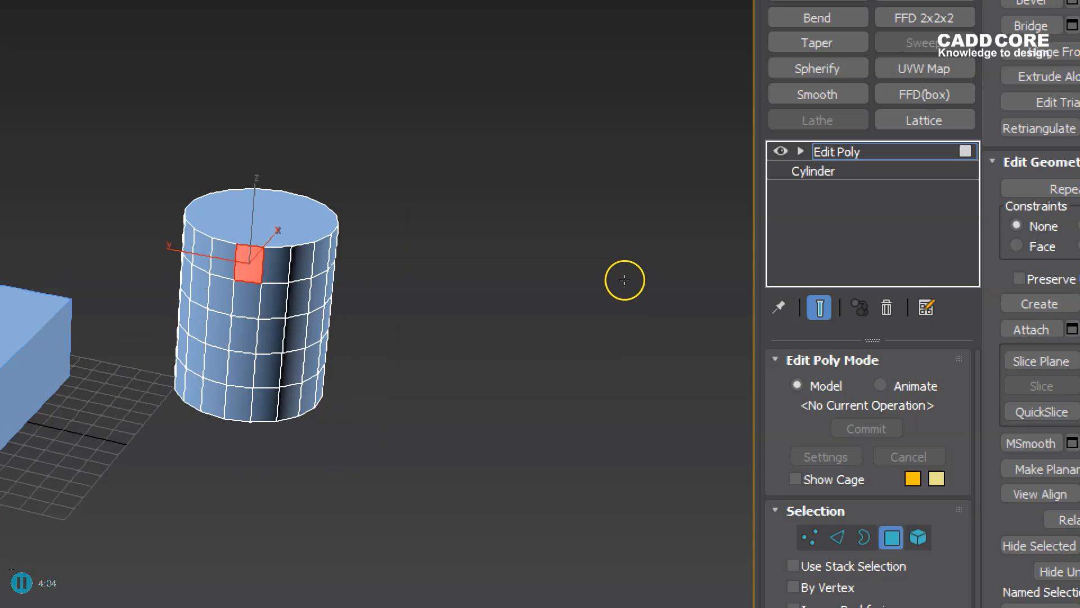
pyautogui.scroll(5, 625, 286)
pyautogui.scroll(-4, 689, 294)
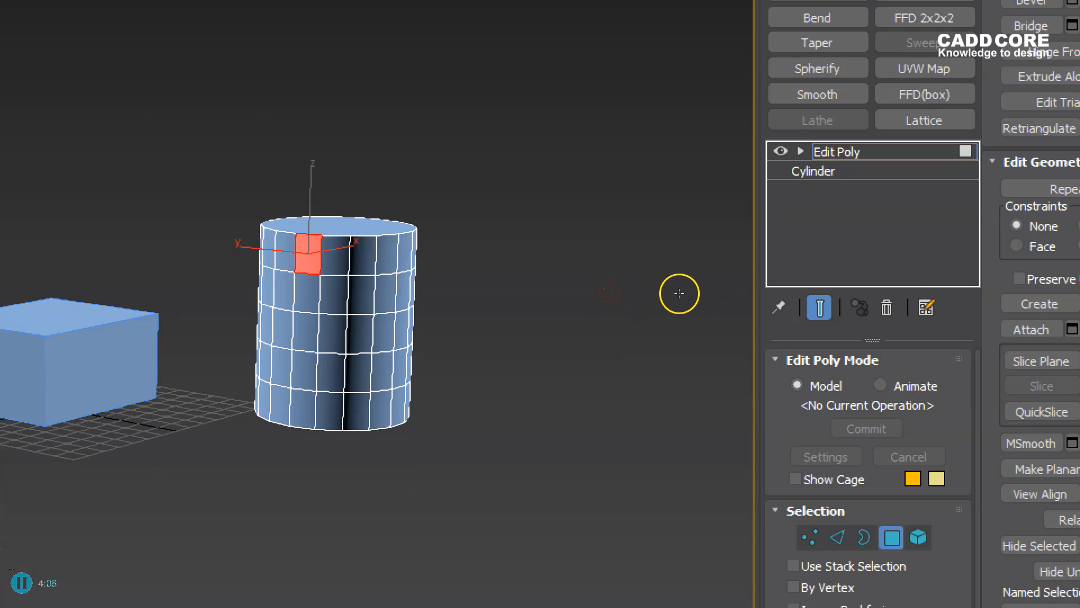
# - Try moving the selected polygon on the cylinder's side, and leave polygon editing with nothing selected
pyautogui.keyDown('alt'); pyautogui.moveTo(677, 292); pyautogui.dragTo(706, 316, button='middle'); pyautogui.keyUp('alt')
pyautogui.keyDown('alt'); pyautogui.moveTo(623, 301); pyautogui.dragTo(598, 243, button='middle'); pyautogui.keyUp('alt')
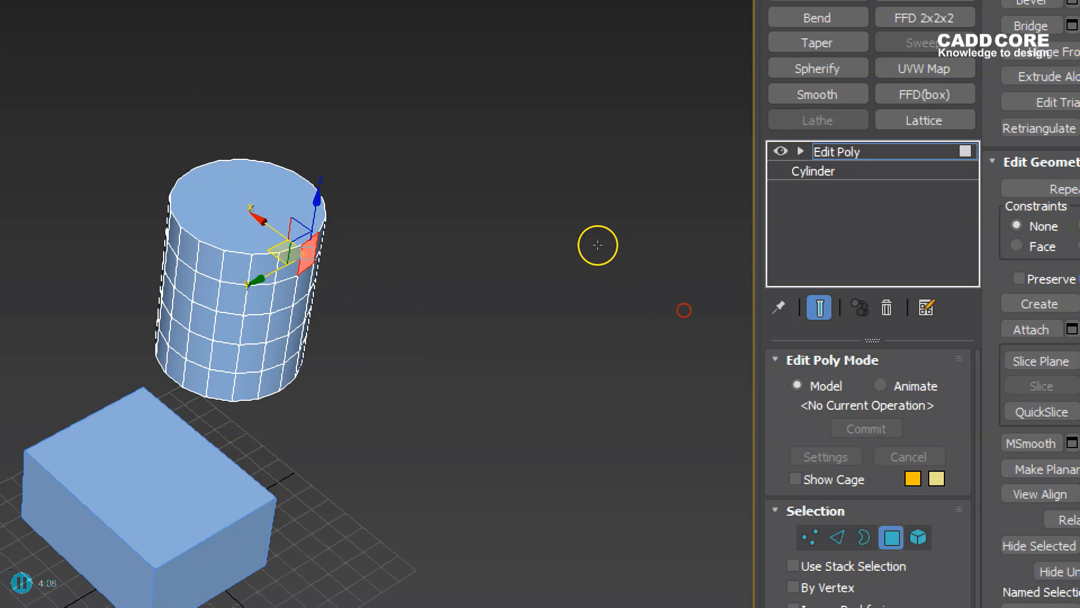
pyautogui.moveTo(615, 251)
pyautogui.mouseDown()
pyautogui.moveTo(632, 265)
pyautogui.moveTo(598, 249)
pyautogui.mouseUp()
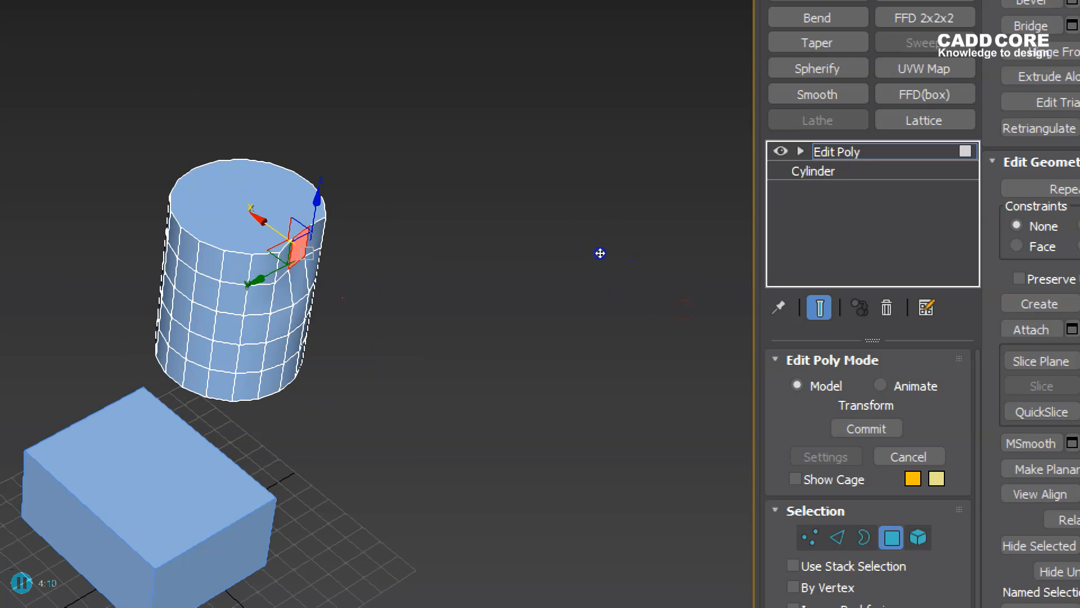
pyautogui.keyDown('alt'); pyautogui.moveTo(692, 330); pyautogui.dragTo(636, 302, button='middle'); pyautogui.keyUp('alt')
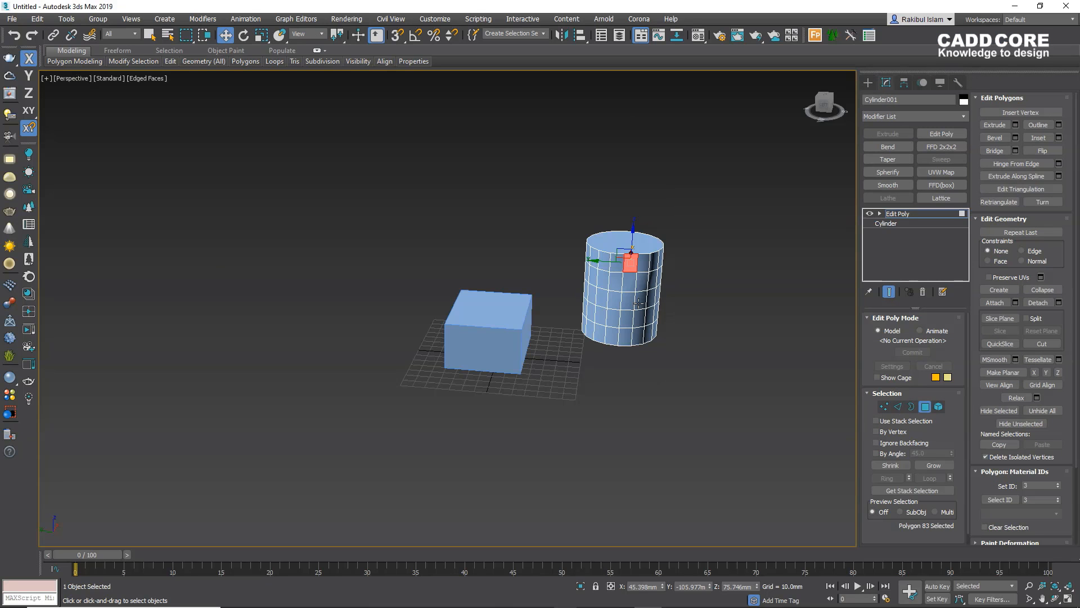
pyautogui.click(925, 406)
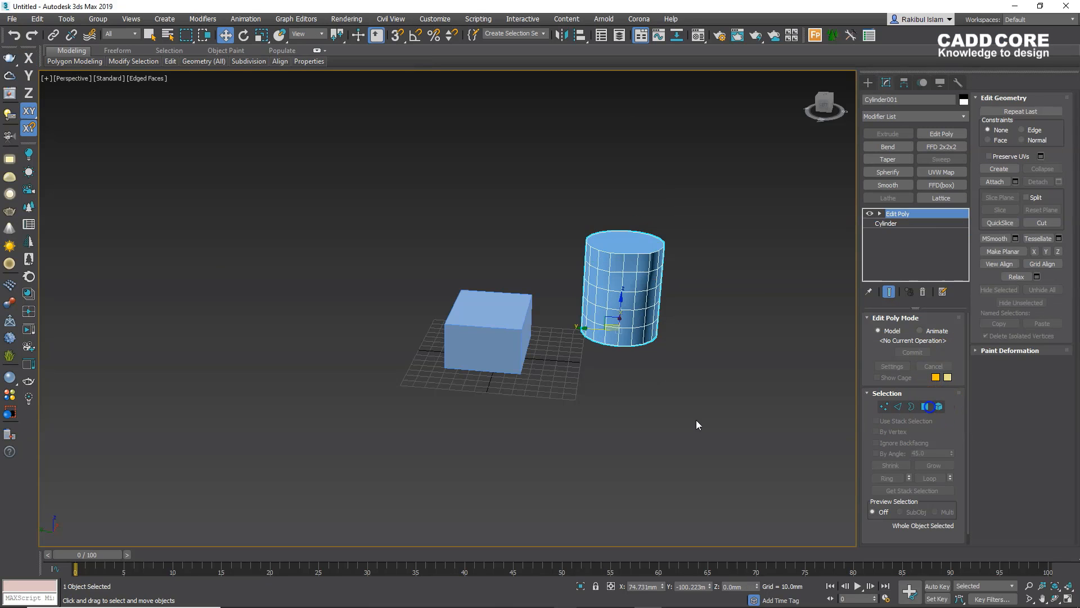
pyautogui.click(574, 406)
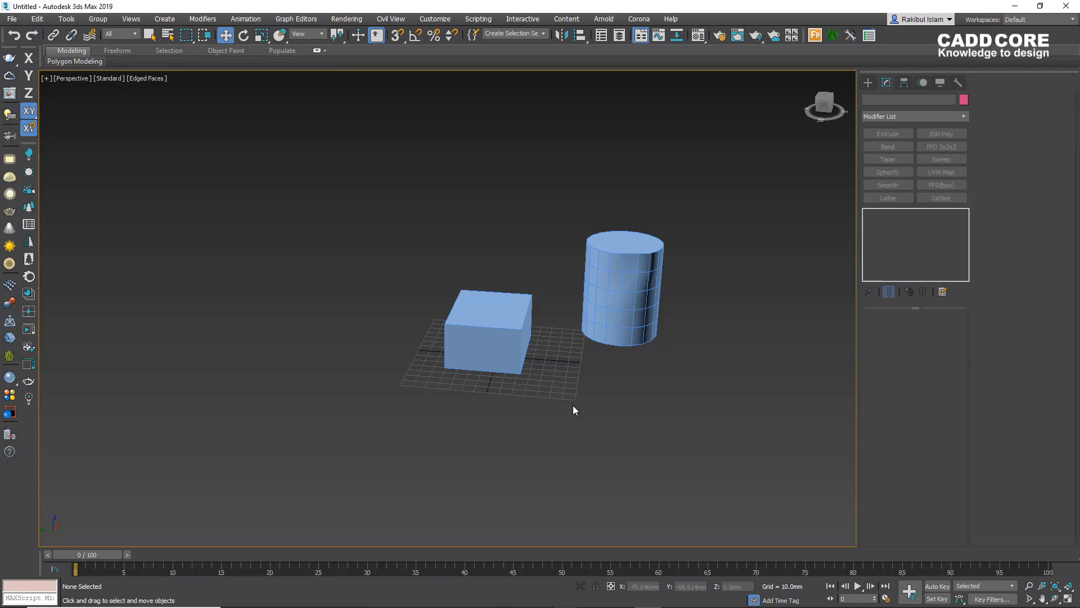
# - Search all actions for "render set", open Render Setup to view it and close it
pyautogui.press('x')
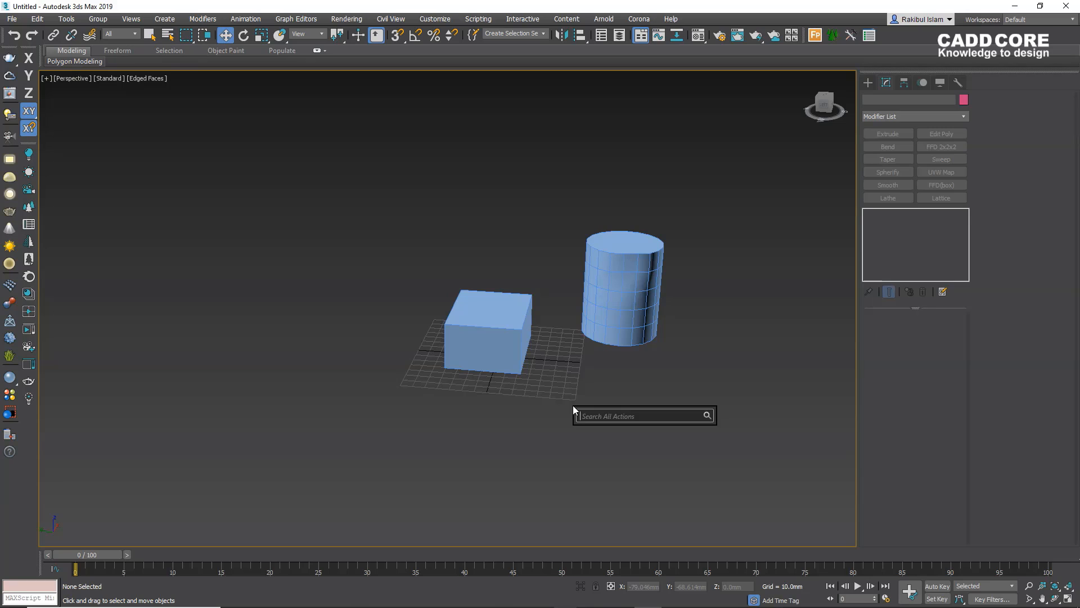
pyautogui.write('render')
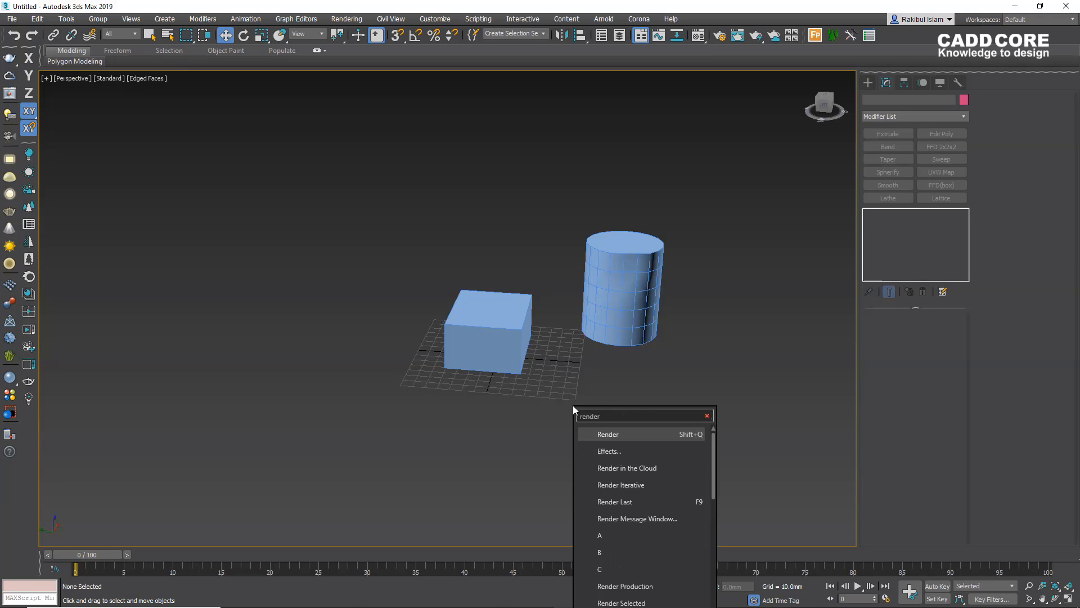
pyautogui.write(' set')
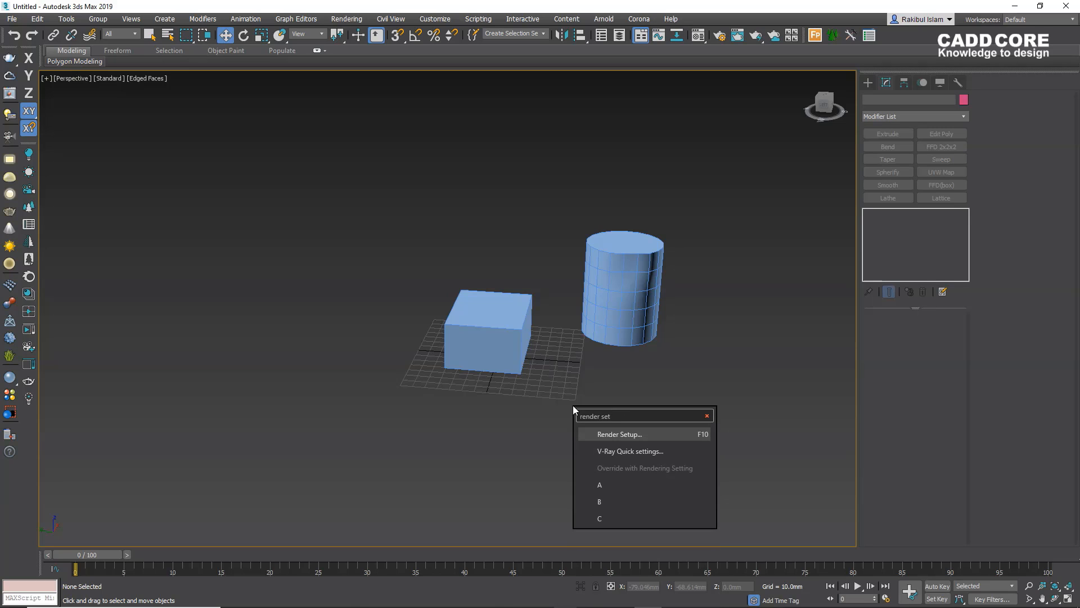
pyautogui.press('Return')
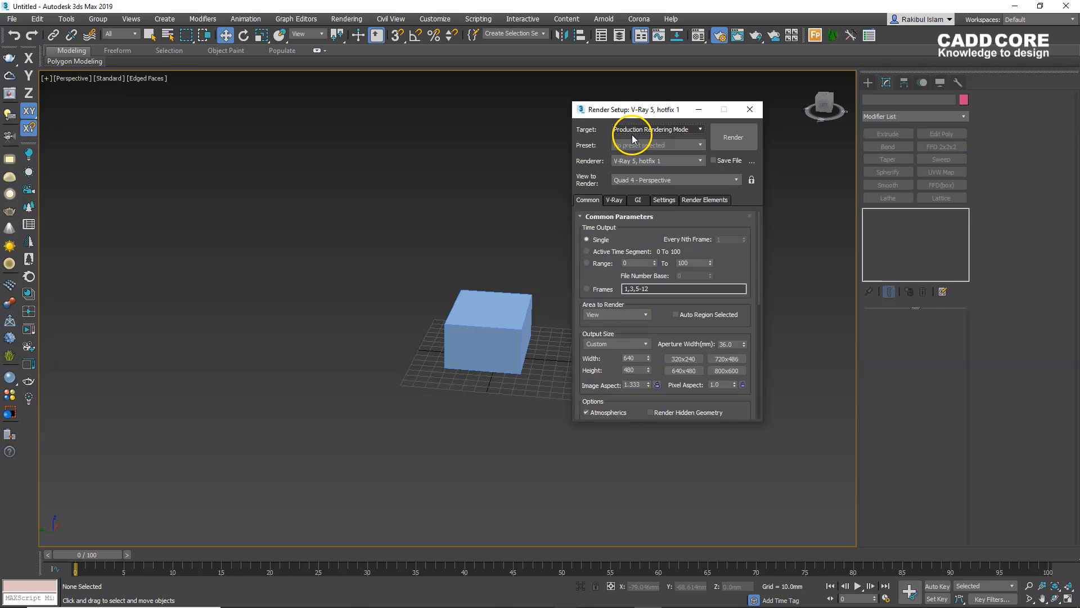
pyautogui.click(749, 109)
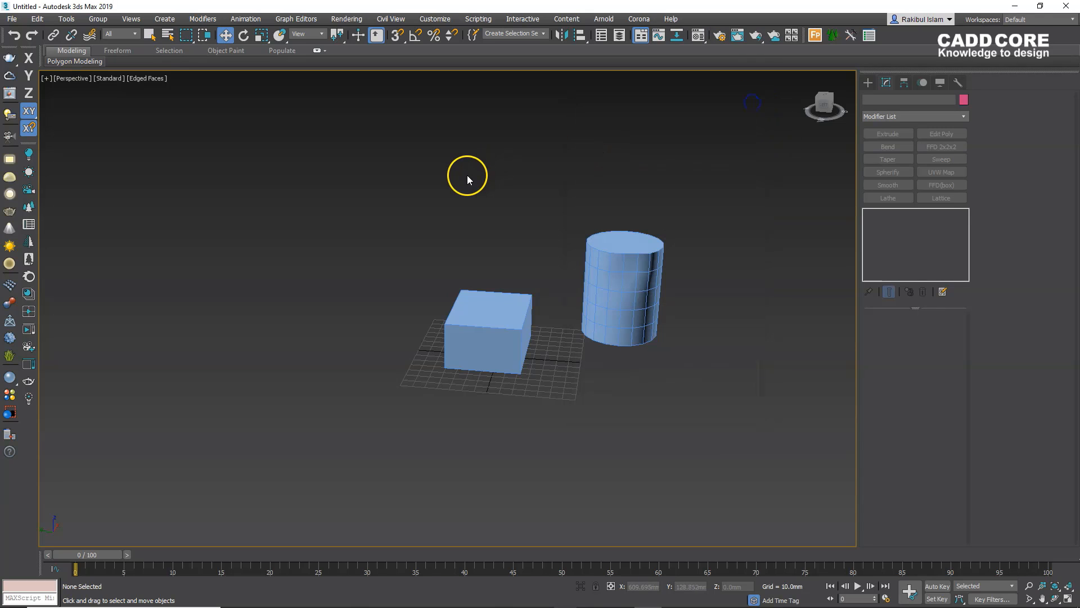